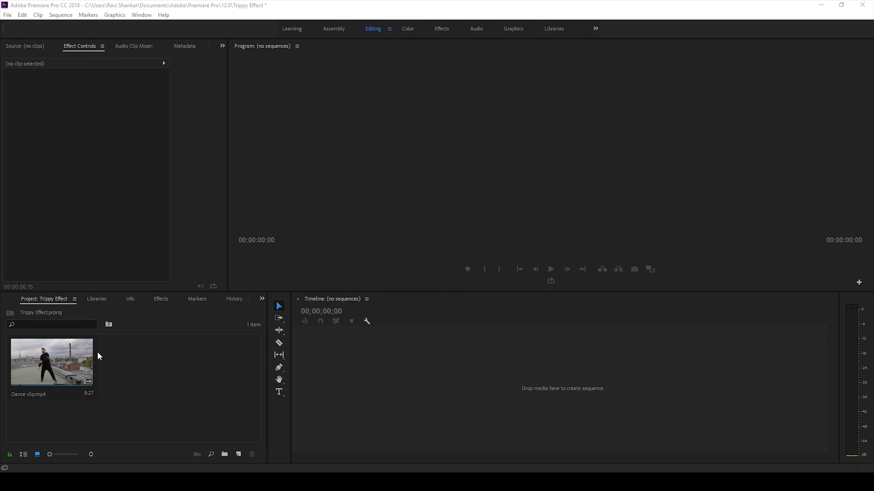
Step: Select Dance clip.mp4 in the Trippy Effect project bin
click(34, 365)
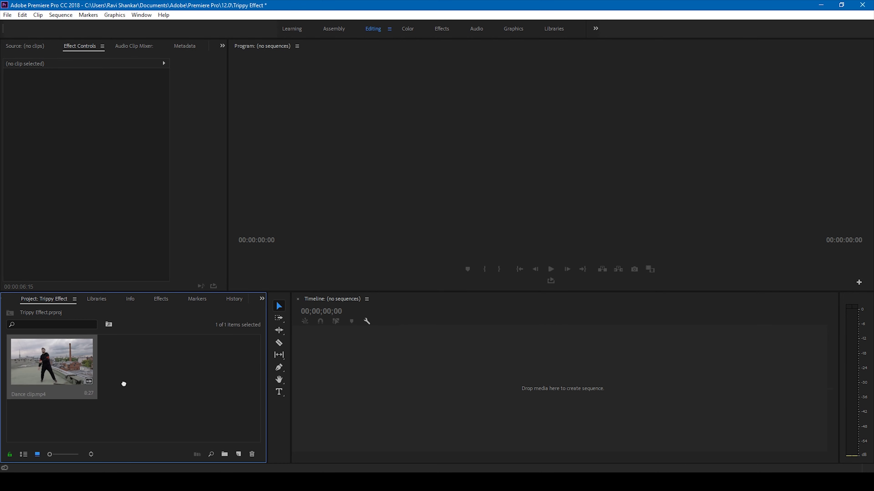
Step: Create a Dance clip sequence from Dance clip.mp4 and play it to preview
drag(123, 384, 312, 367)
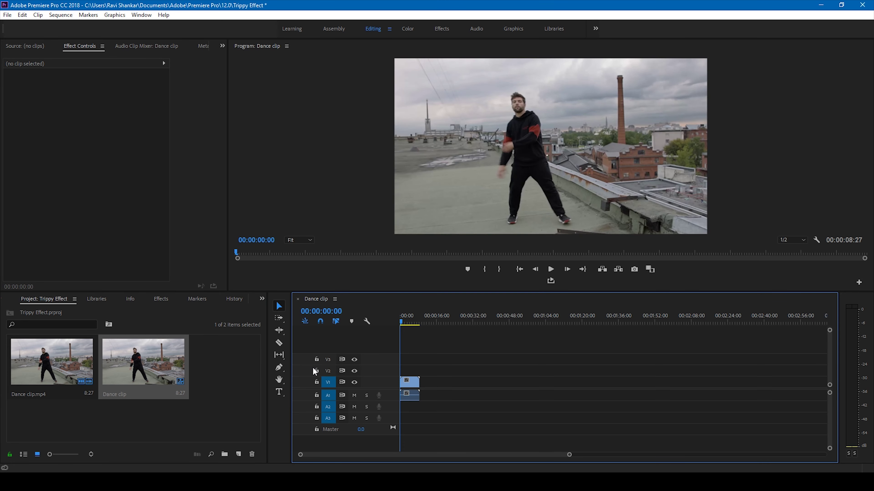
drag(567, 448, 488, 452)
key(space)
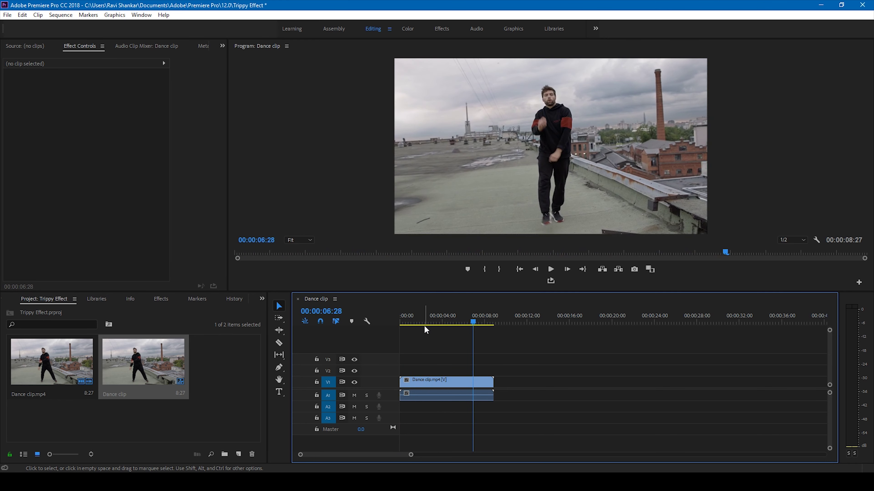
Step: Duplicate the V1 dance clip onto V2 and show the Effects list
click(422, 378)
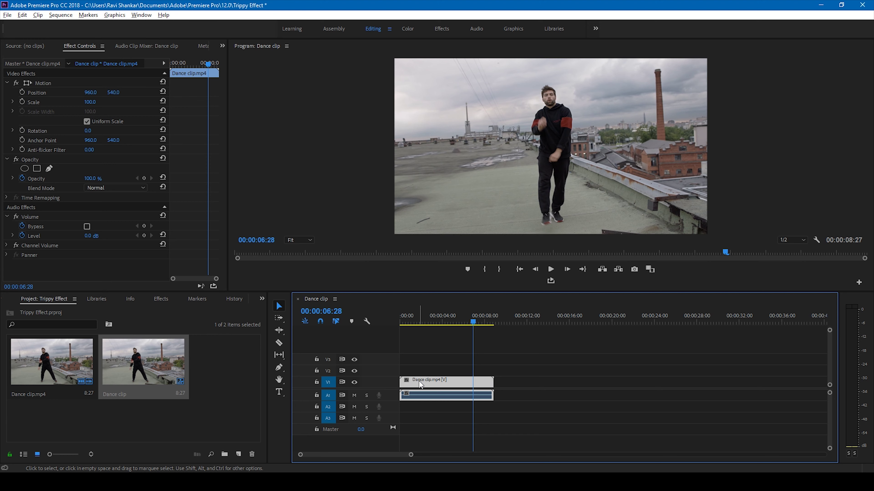
drag(421, 383, 420, 371)
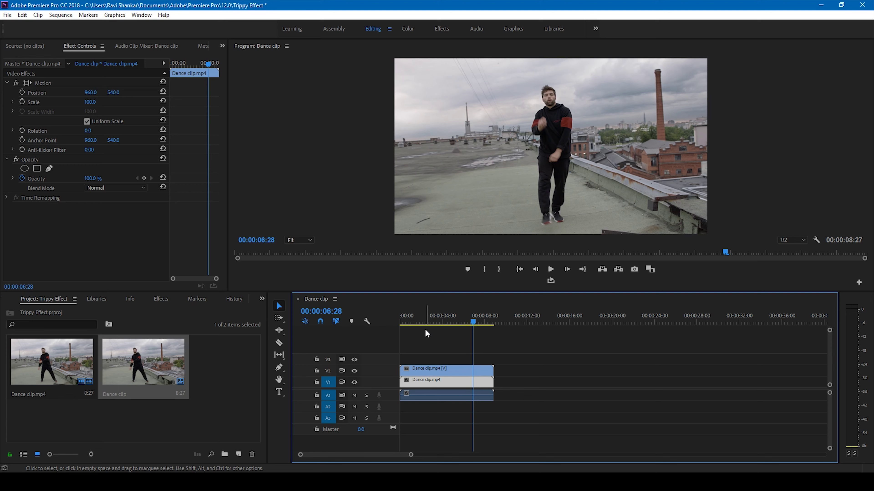
click(414, 319)
key(d)
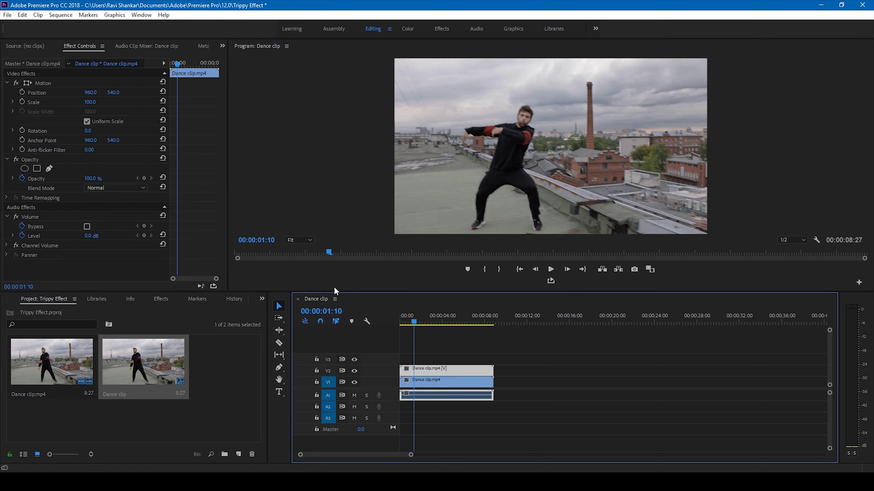
click(160, 299)
Step: Apply Echo to the upper clip copy with Echo Time 0.300 seconds, then preview playback
click(49, 310)
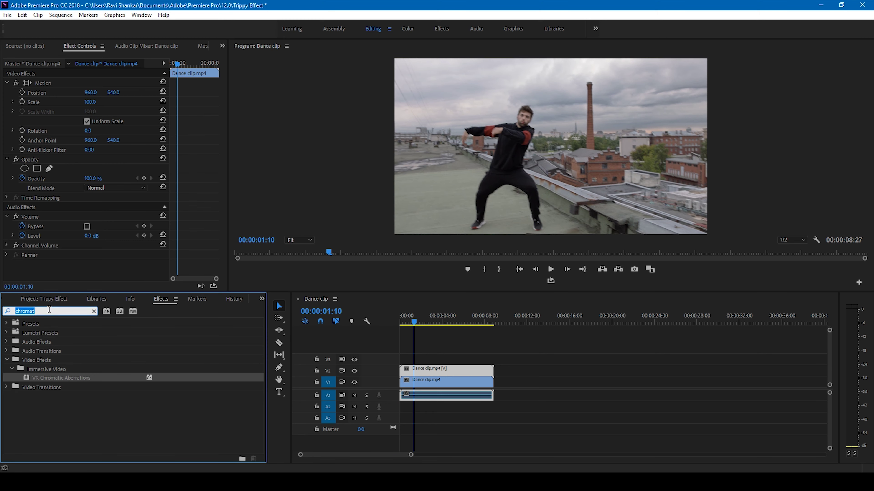
text(echo)
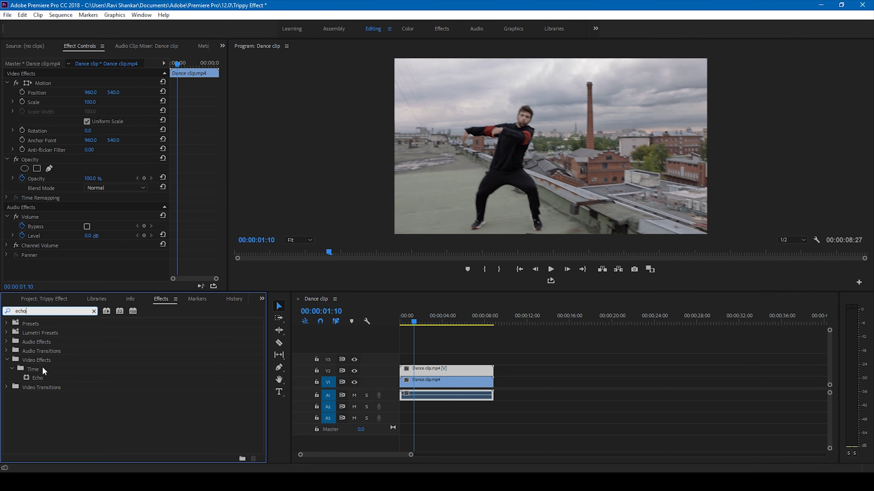
drag(37, 378, 413, 368)
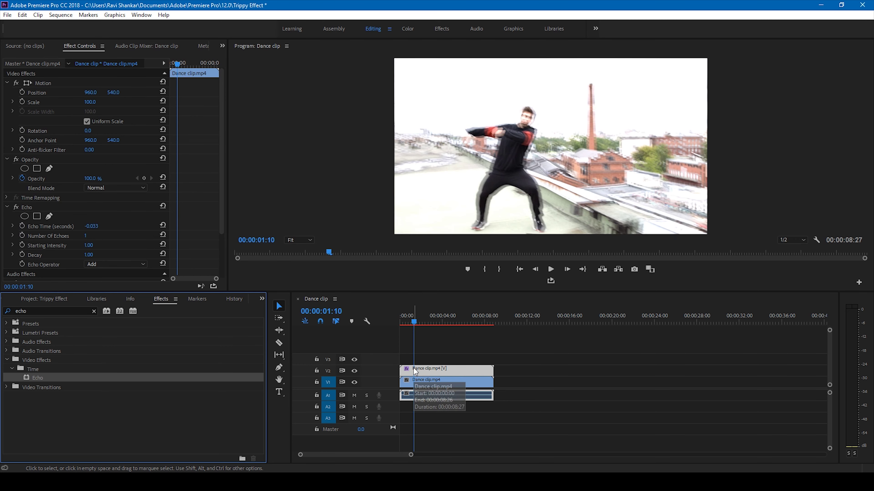
click(401, 322)
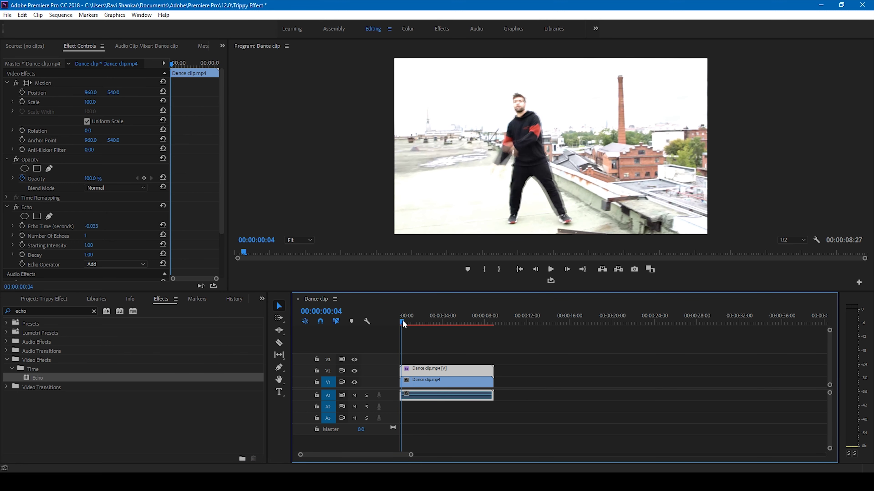
click(92, 229)
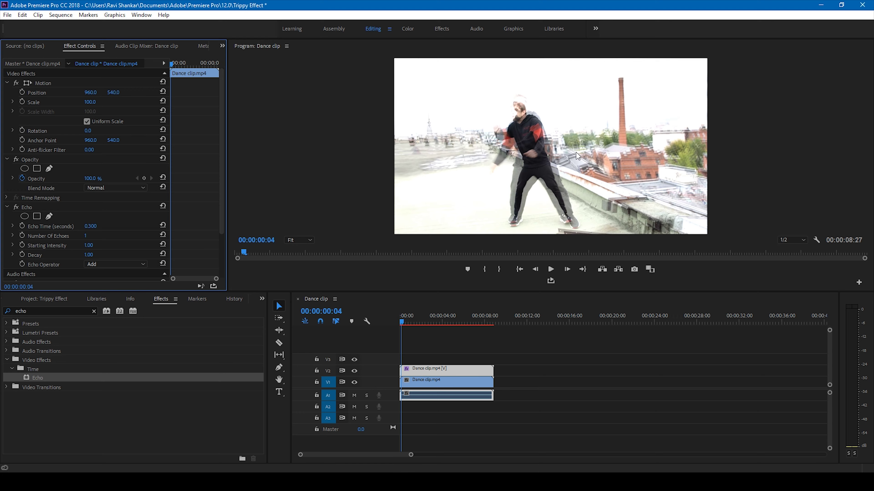
key(space)
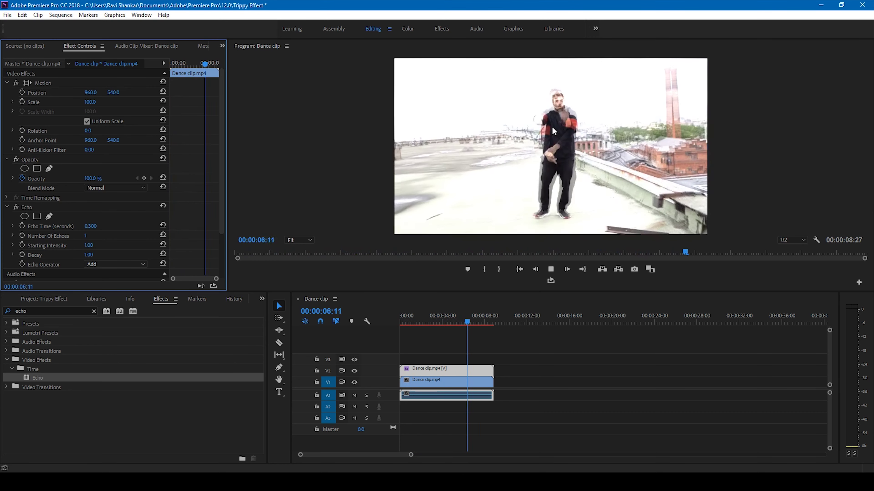
key(space)
Step: Apply VR Chromatic Aberrations to the upper V2 dance clip
click(412, 314)
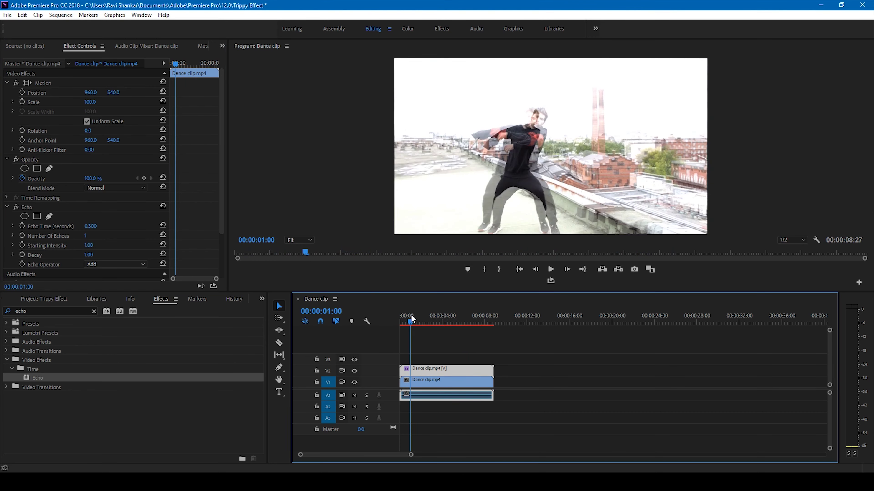
click(58, 311)
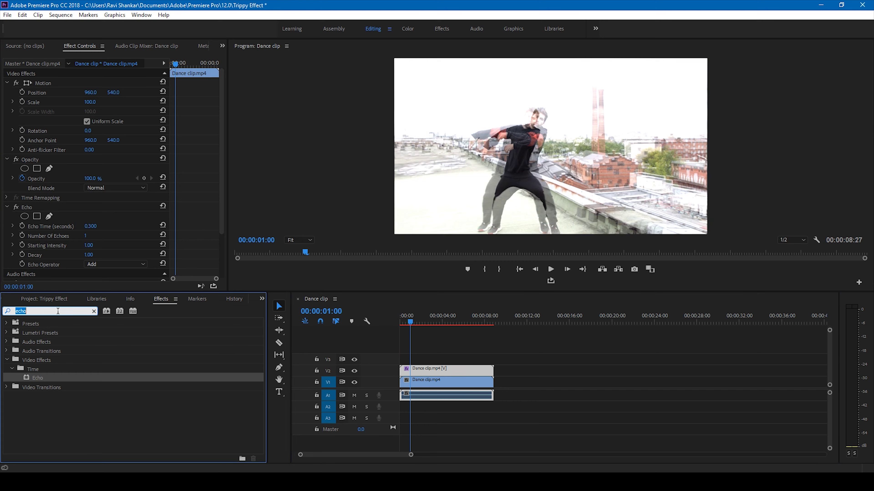
text(chrom)
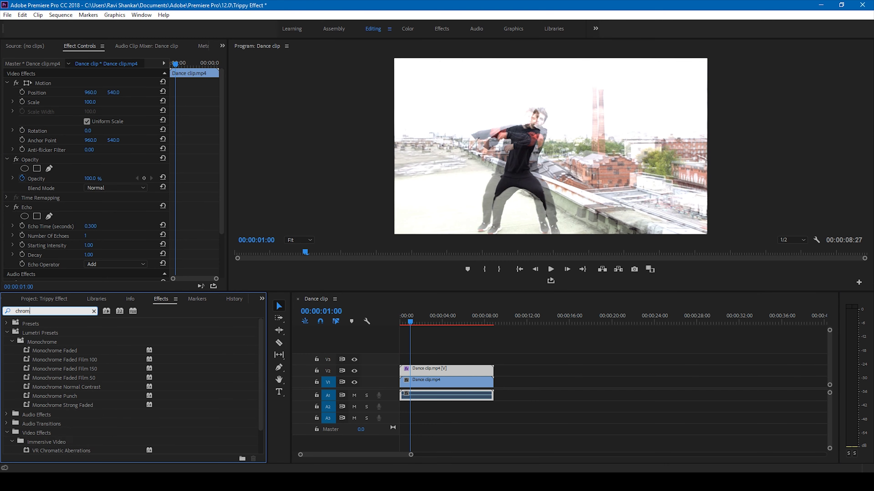
text(at)
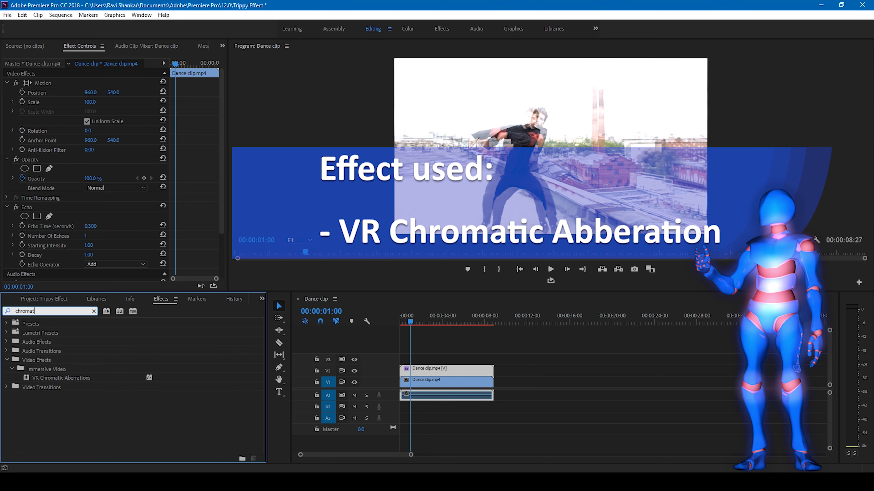
click(230, 377)
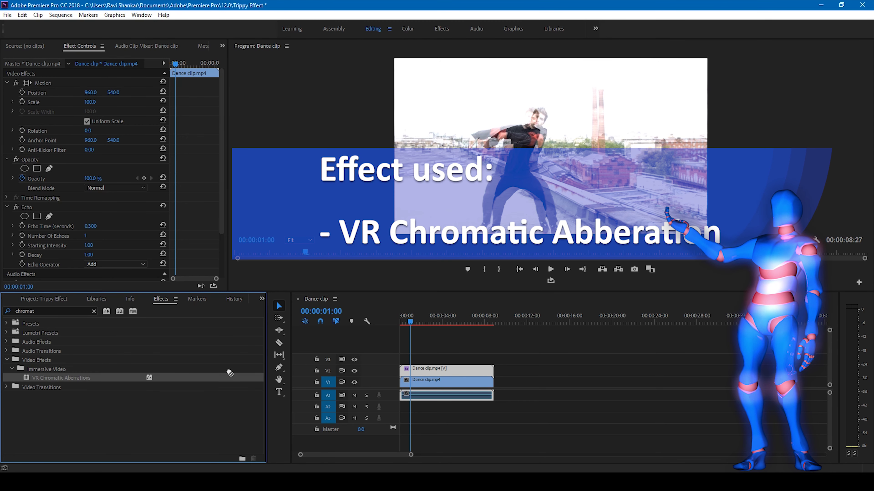
drag(229, 373, 416, 370)
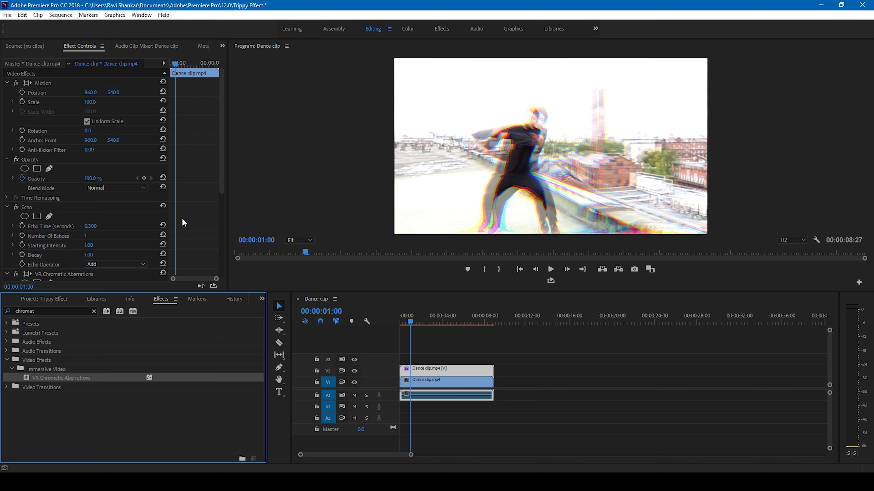
Step: Set Aberration Red -10, Green 0, Blue 31, then preview the colour-split ghosting
scroll(99, 238, down, 6)
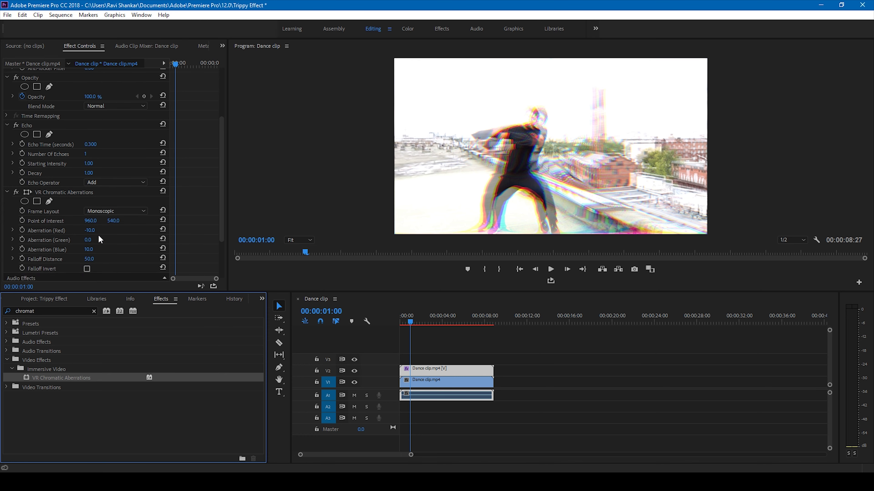
drag(92, 241, 94, 241)
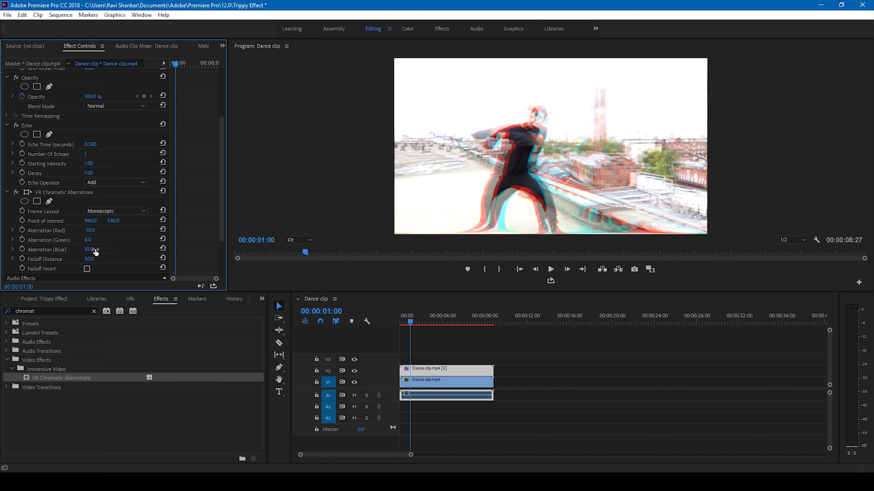
key(ctrl+z)
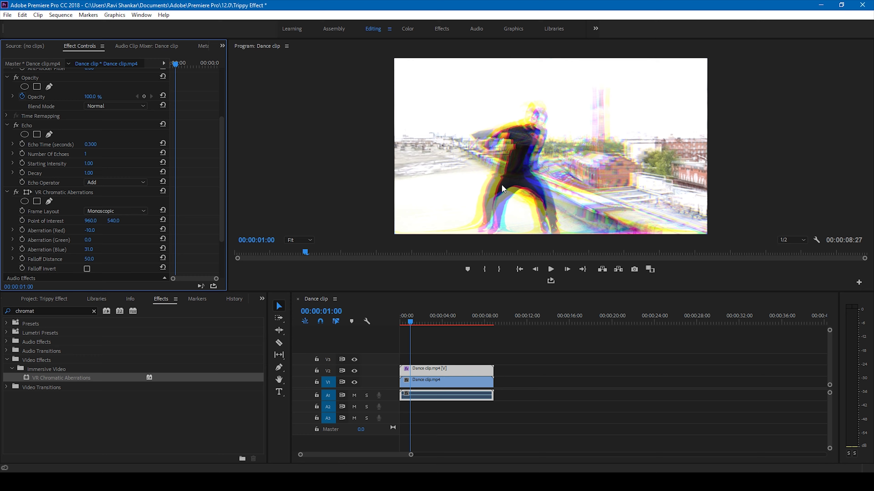
key(space)
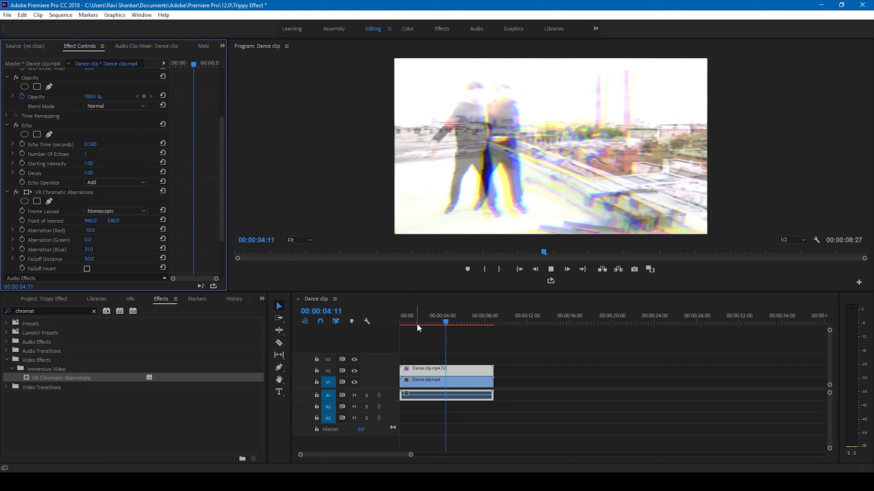
Step: Trim both edges of the V2 clip to about two seconds around 1:05, then preview it
key(space)
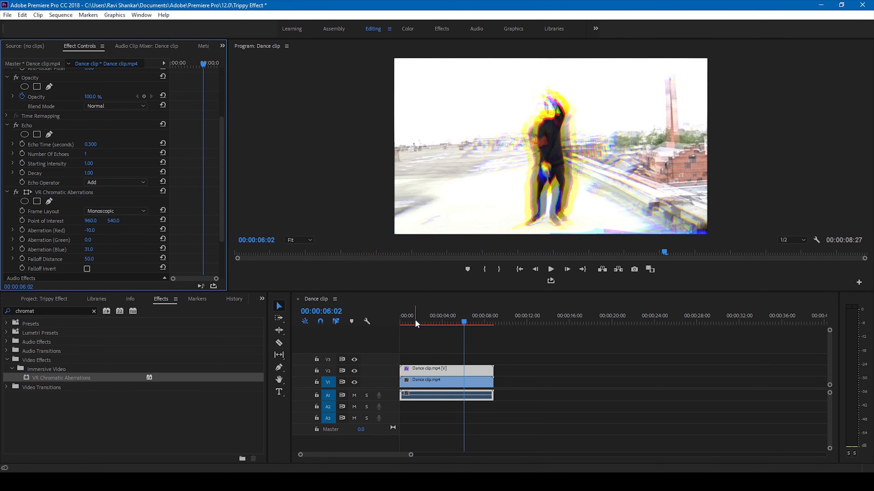
click(412, 321)
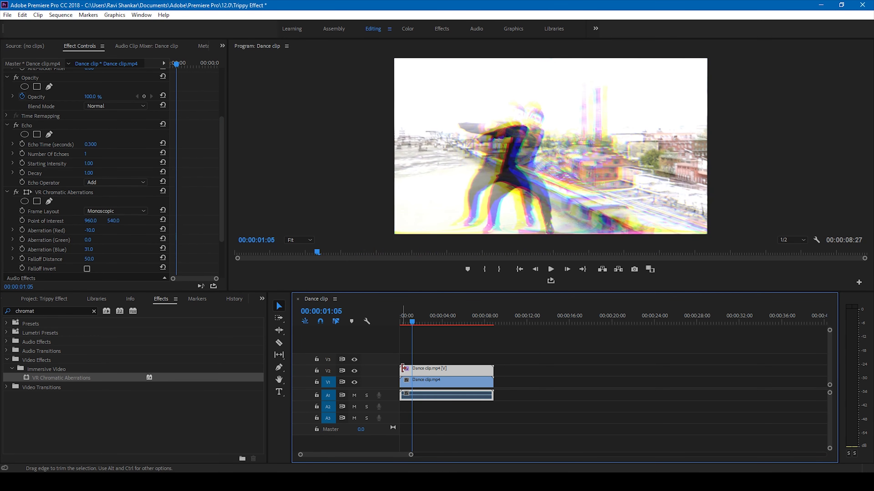
drag(403, 369, 420, 369)
drag(492, 370, 425, 368)
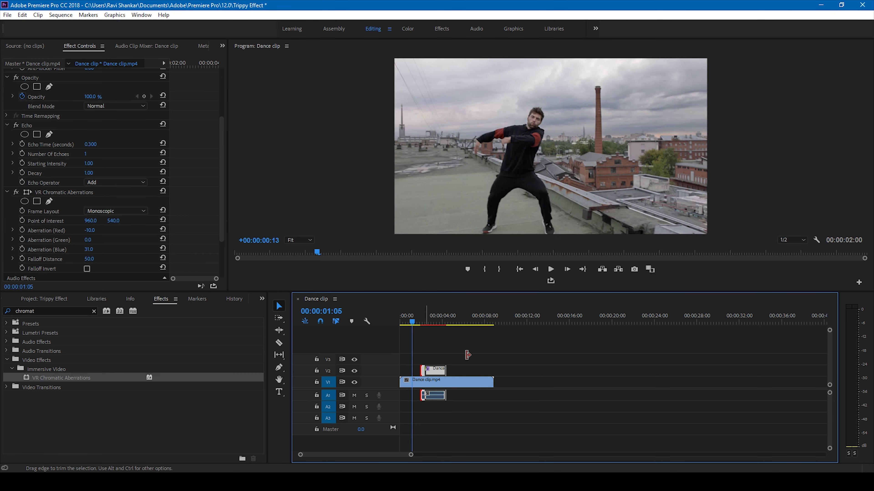
key(space)
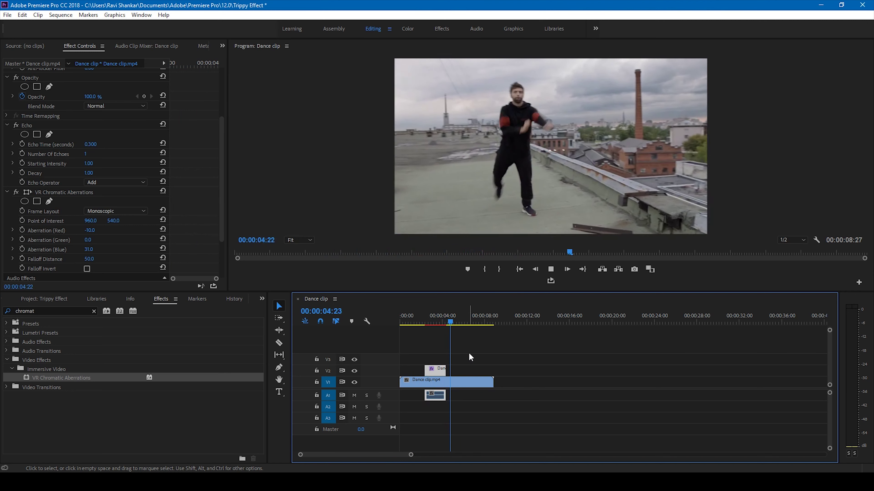
click(420, 317)
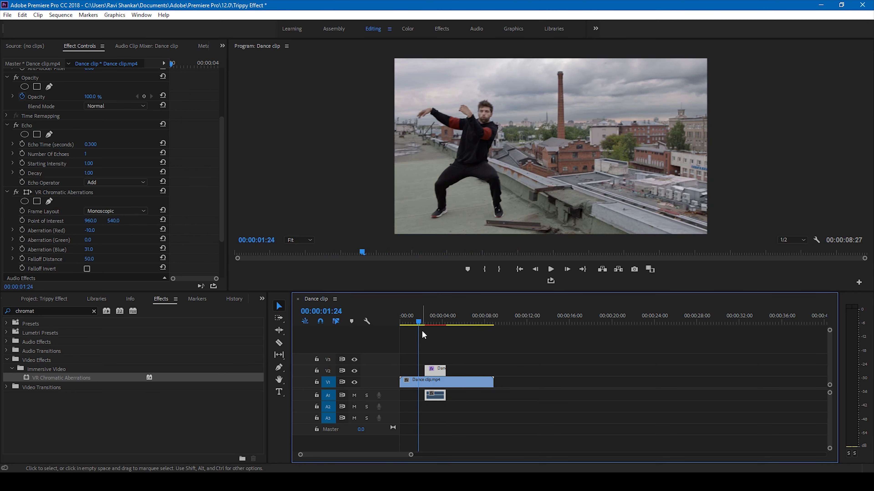
Step: Try Color Dodge, then set the clip's blend mode to Linear Dodge (Add) and preview it
key(space)
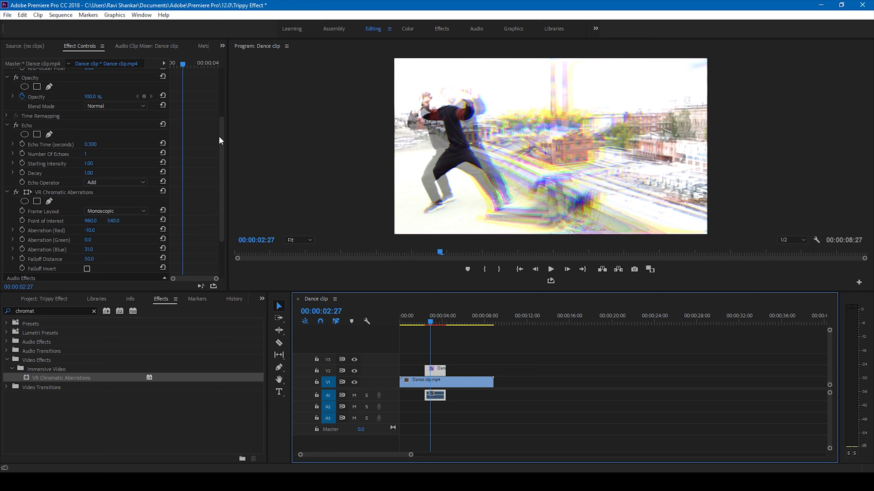
drag(218, 136, 215, 97)
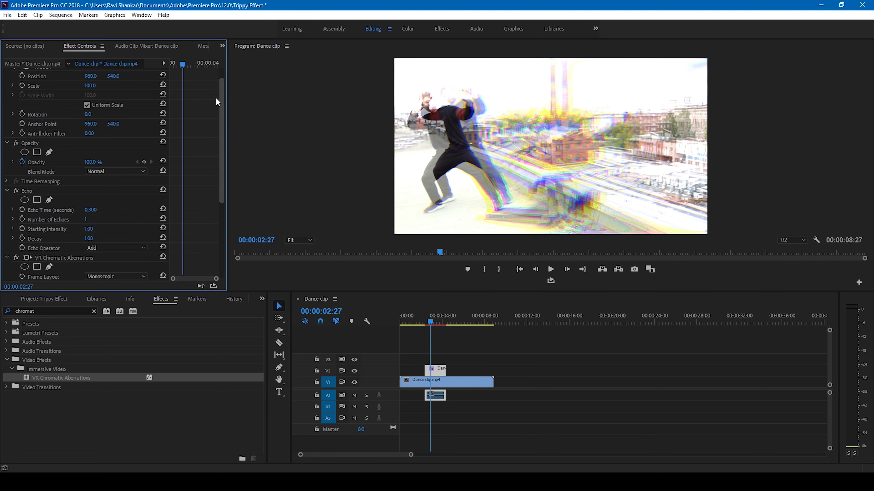
click(114, 172)
click(108, 275)
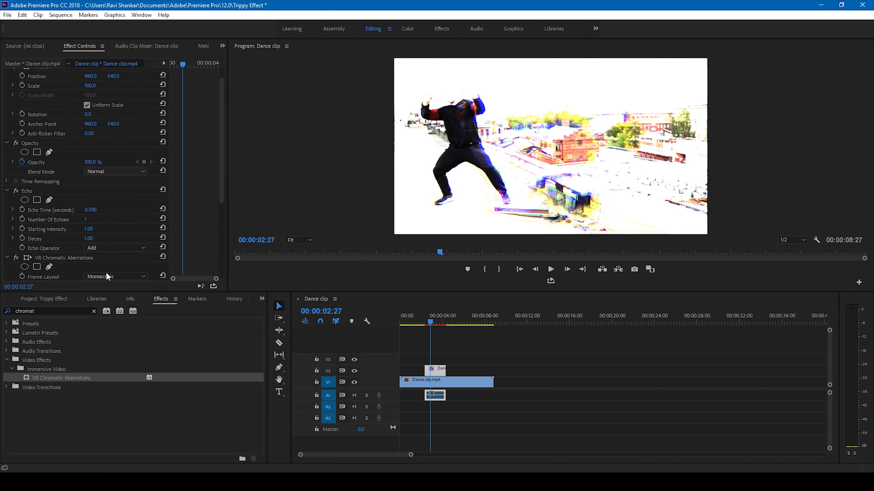
click(115, 171)
click(114, 284)
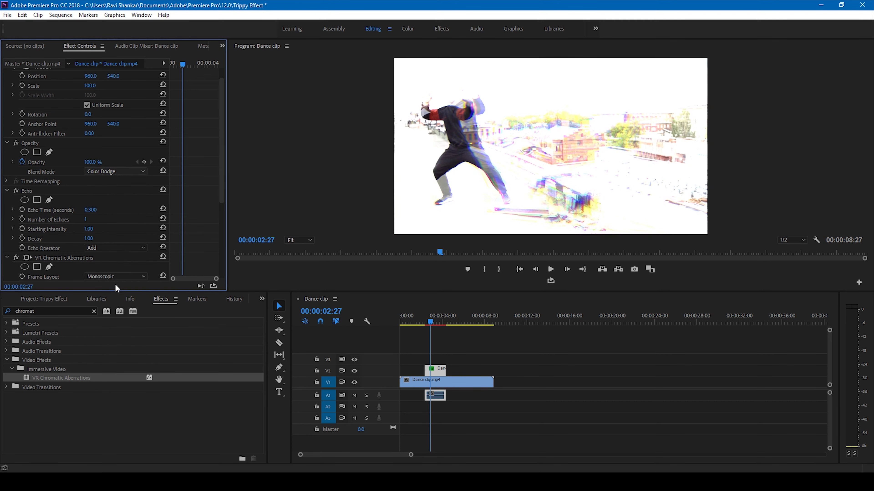
click(414, 317)
key(space)
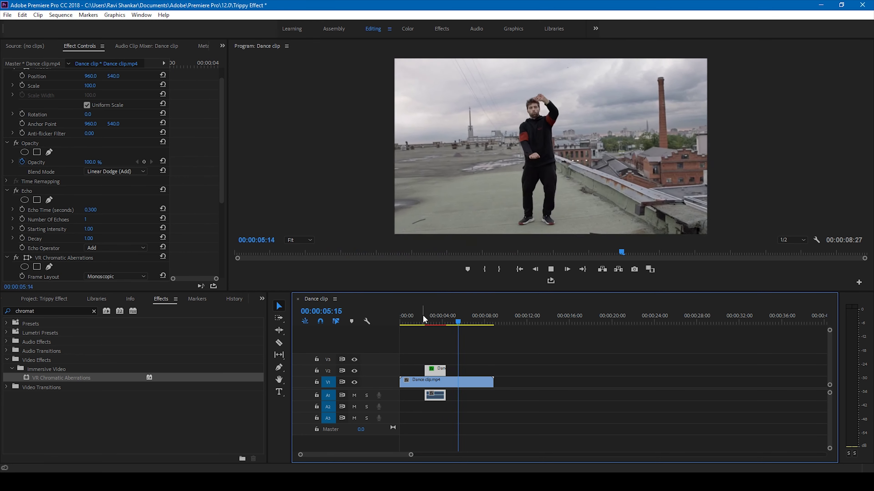
click(422, 315)
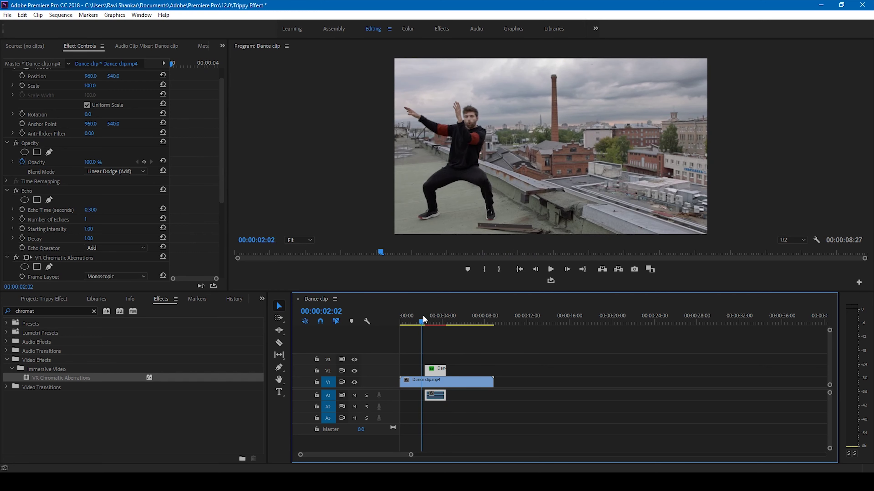
click(423, 315)
click(418, 316)
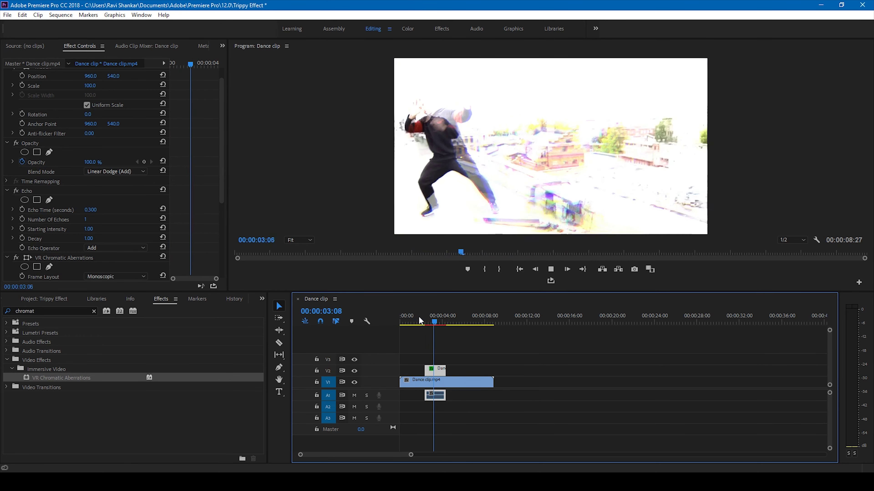
click(413, 318)
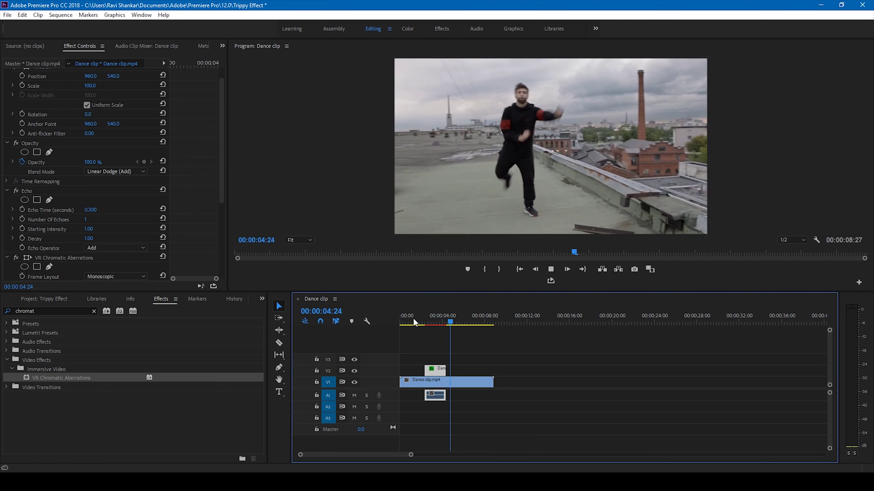
click(414, 318)
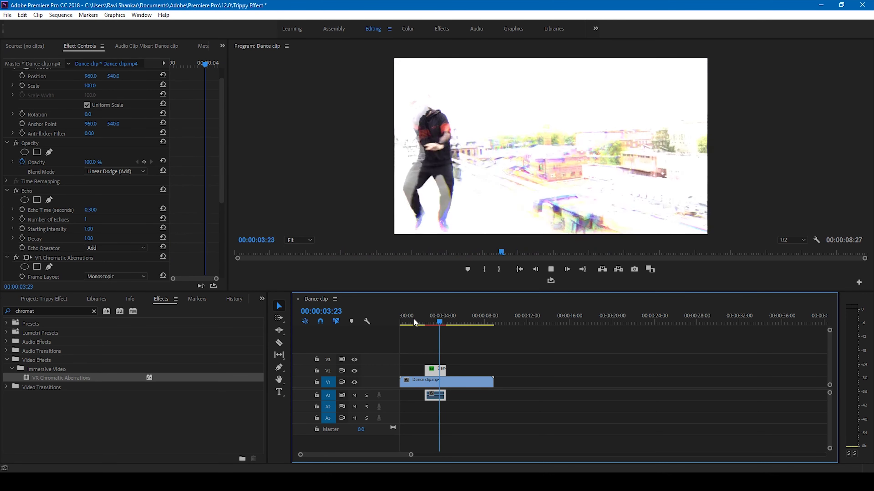
key(space)
click(413, 318)
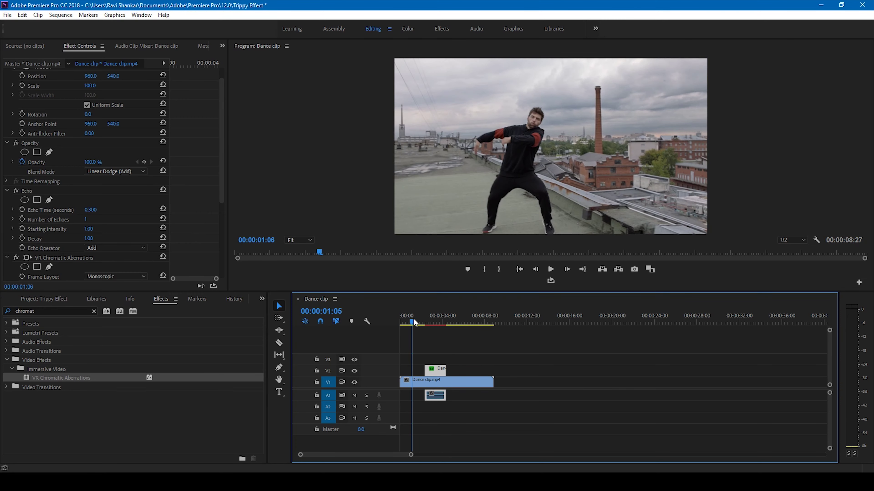
key(space)
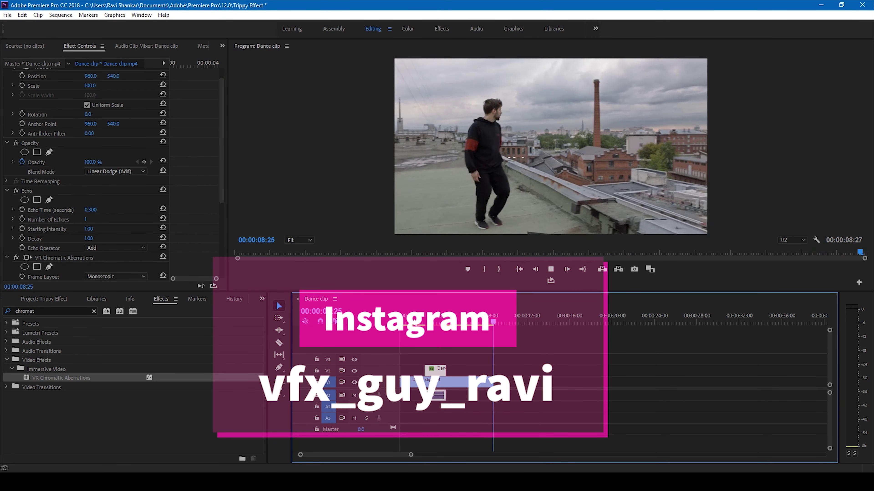
click(413, 319)
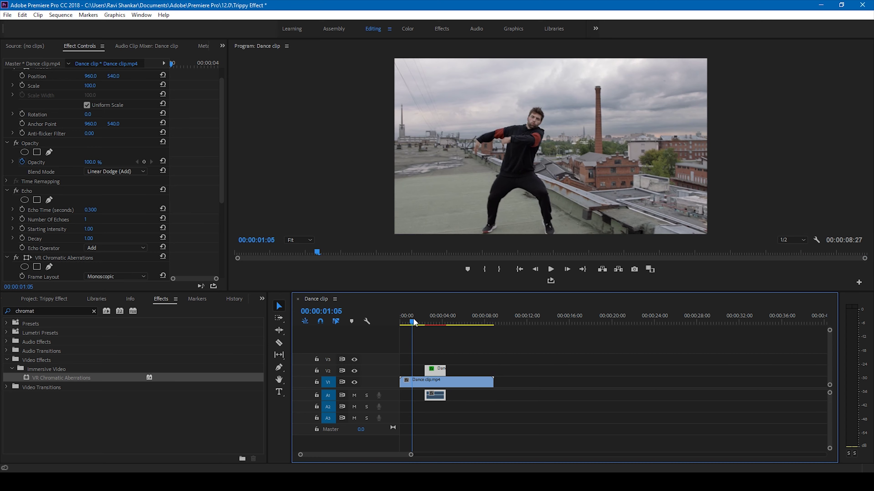
key(space)
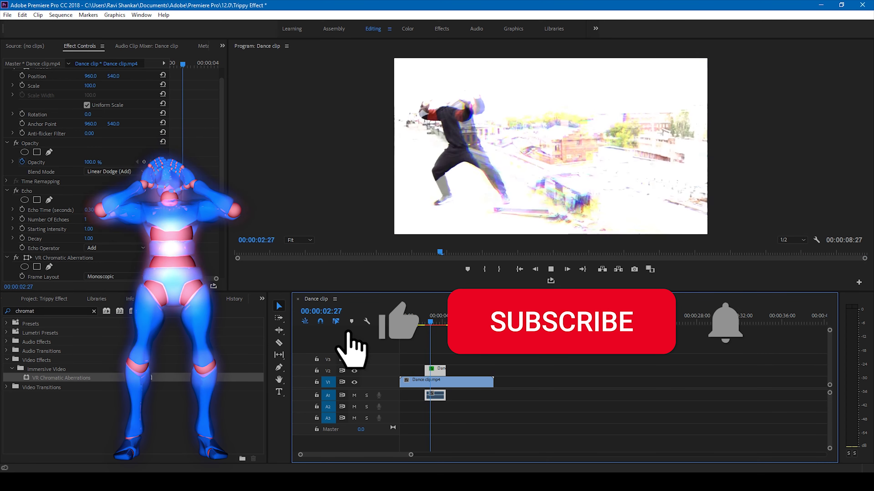
key(space)
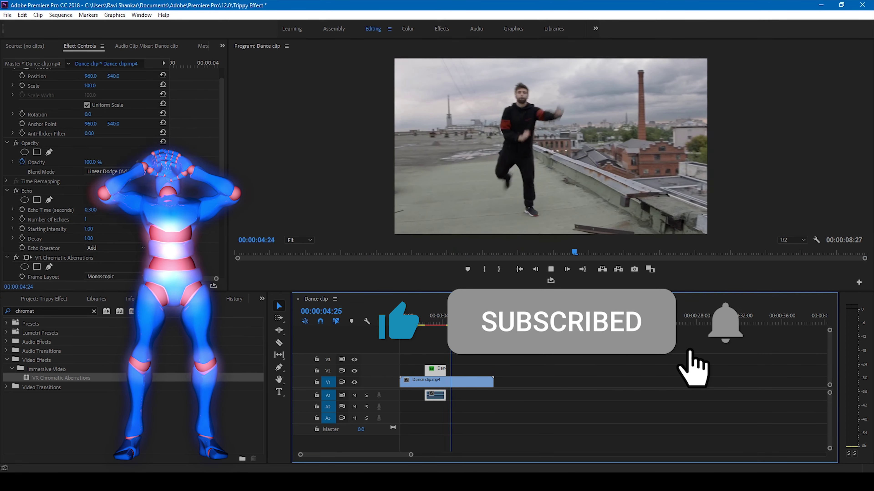